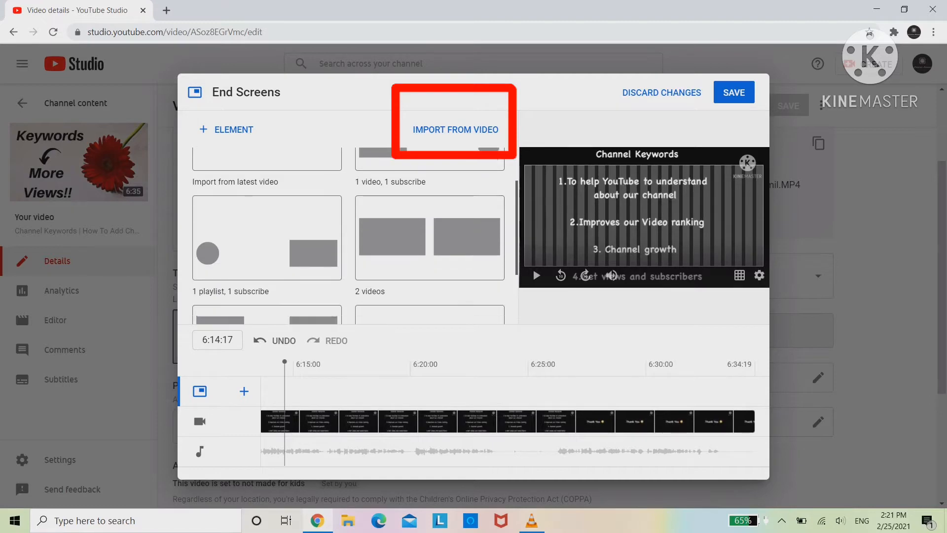
- Import the end screen elements from the channel's "Easy தக்காளி குழம்பு | Tomato Kulampu" video
scroll(348, 235, "down", 1)
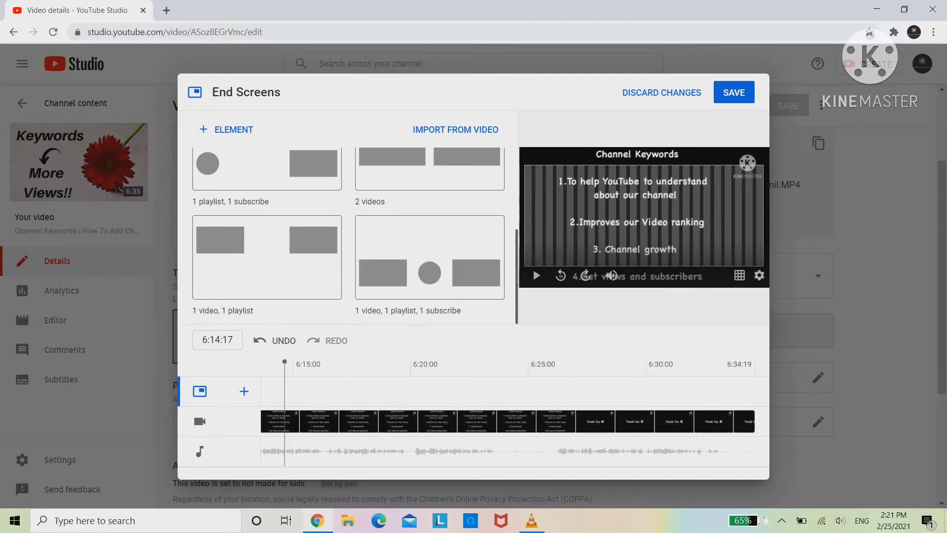
scroll(348, 235, "up", 2)
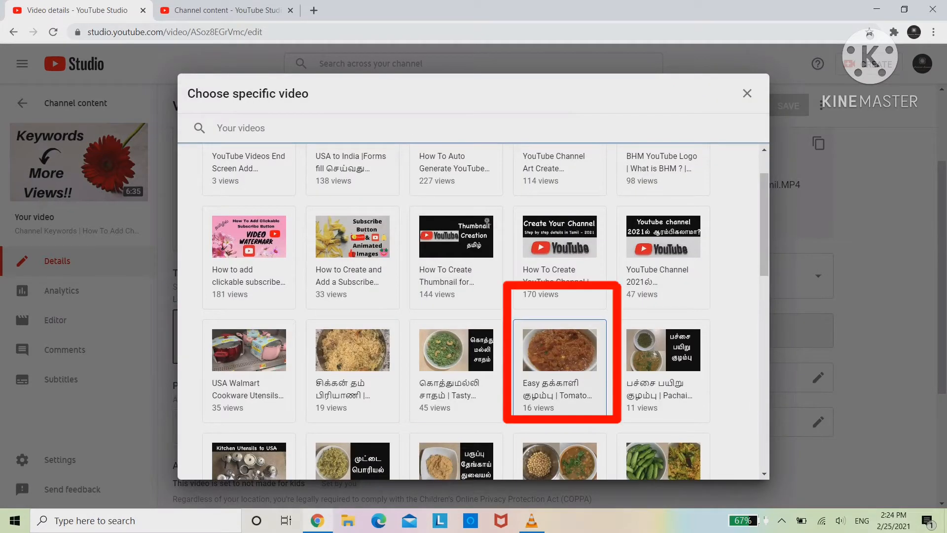
left_click(560, 355)
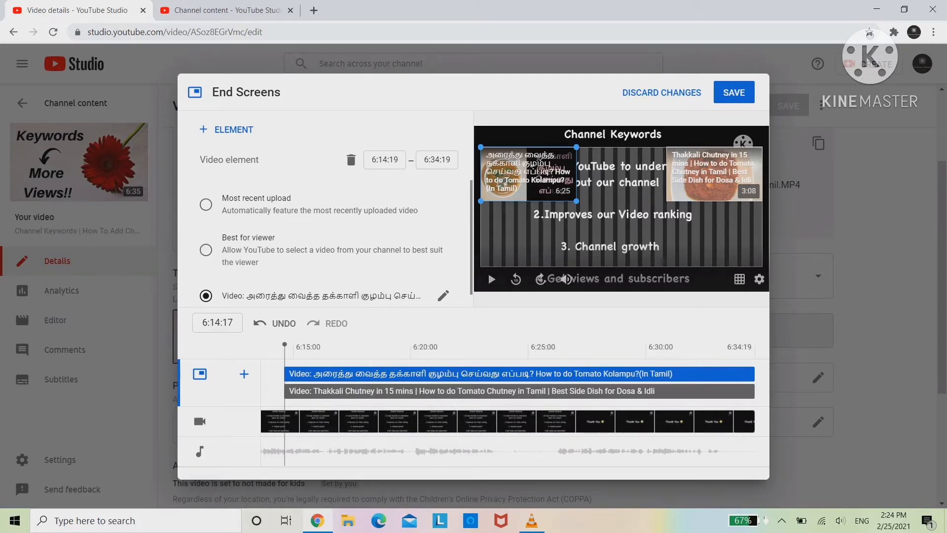
- Open the details of the Easy Tomato Kulampu video from the channel content list and view its end screen for comparison
key("ctrl+Tab")
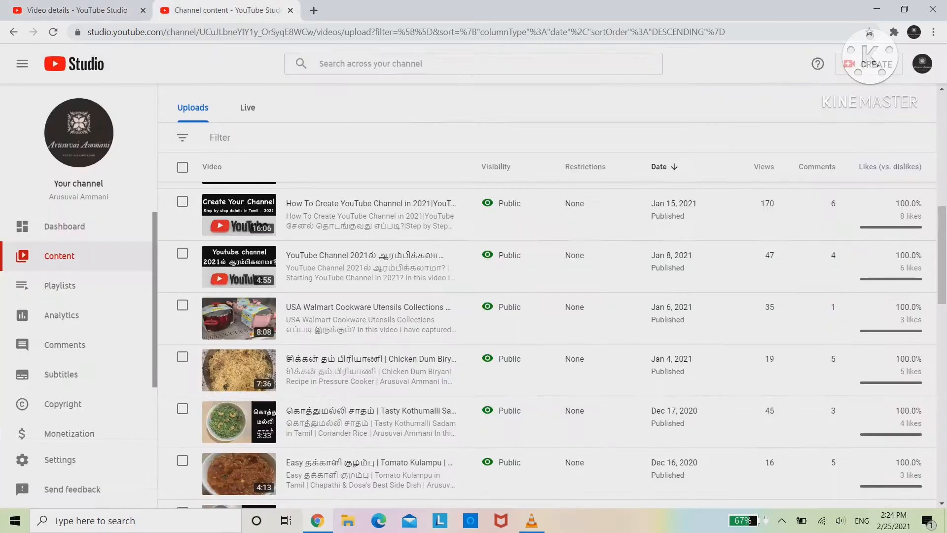
scroll(298, 350, "down", 3)
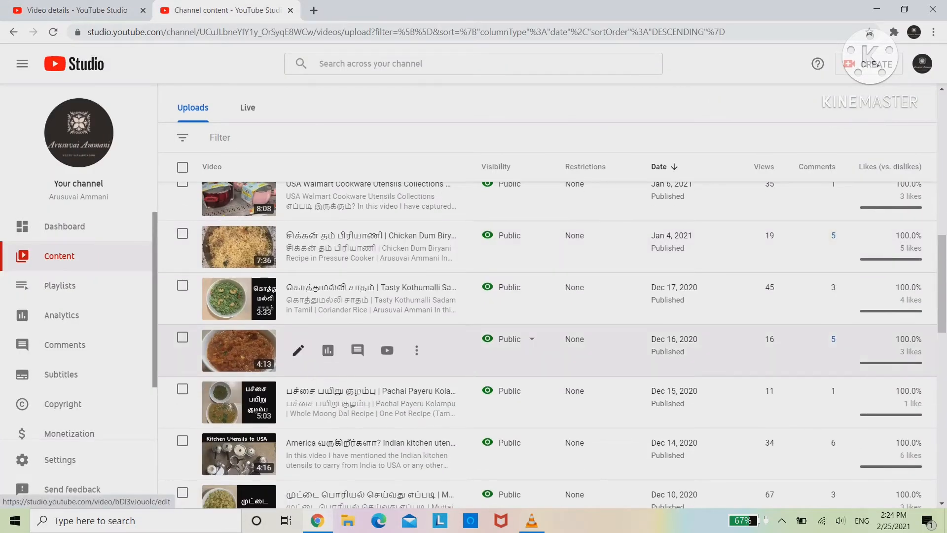
left_click(298, 350)
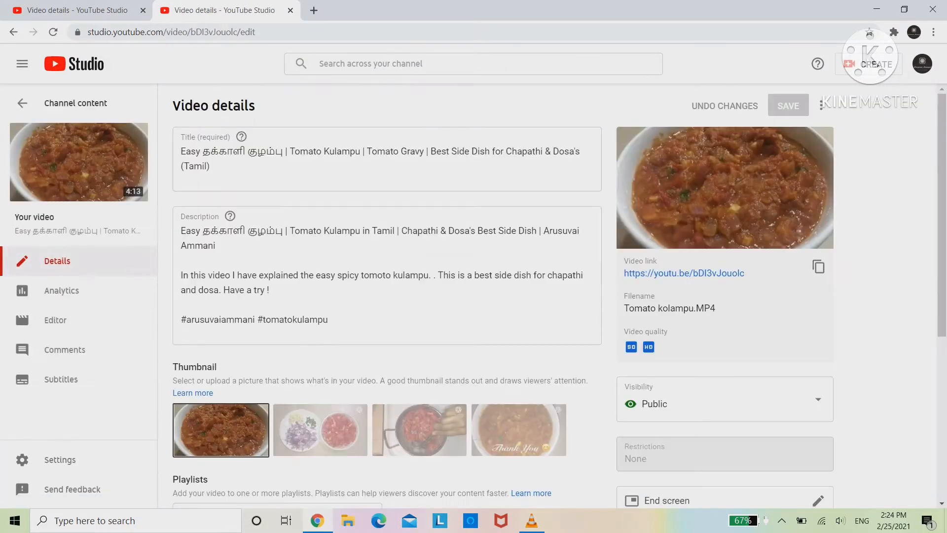
scroll(690, 345, "down", 3)
left_click(691, 377)
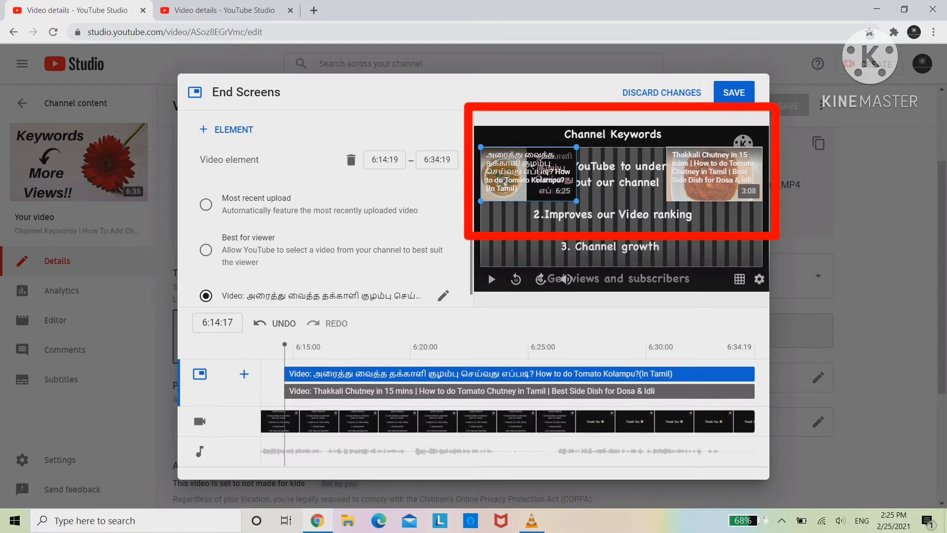
- Delete both imported video elements from the Channel Keywords video's end screen
key("Delete")
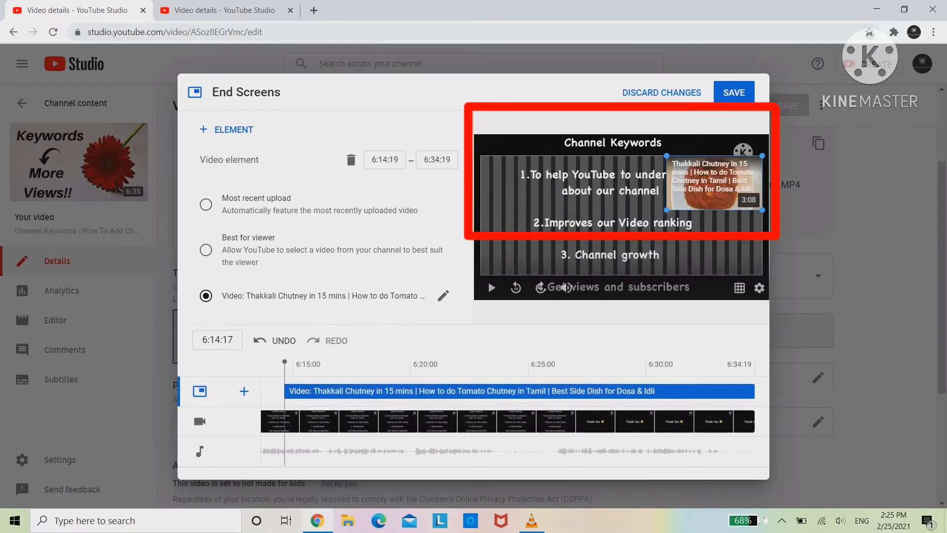
key("Delete")
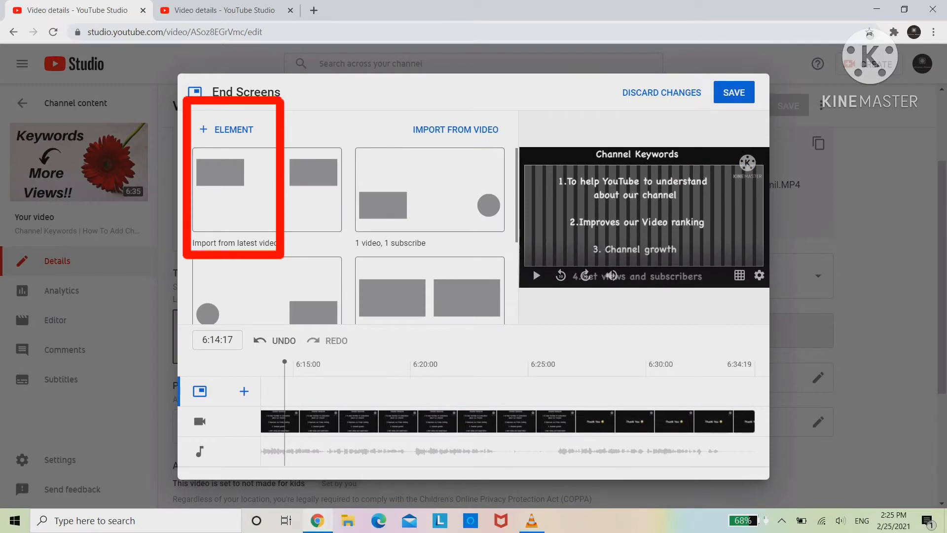
- Try a video element featuring the most recent upload, and delete it again
left_click(227, 129)
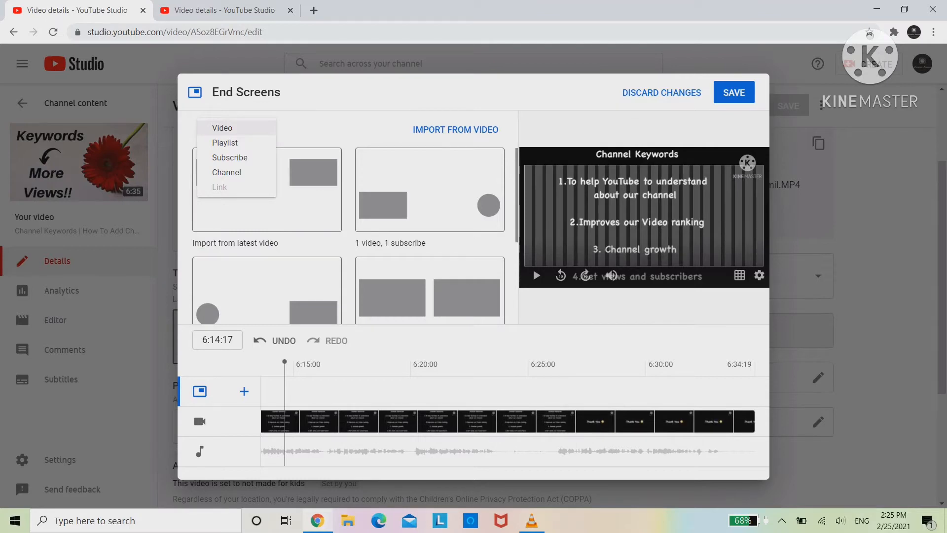
left_click(223, 129)
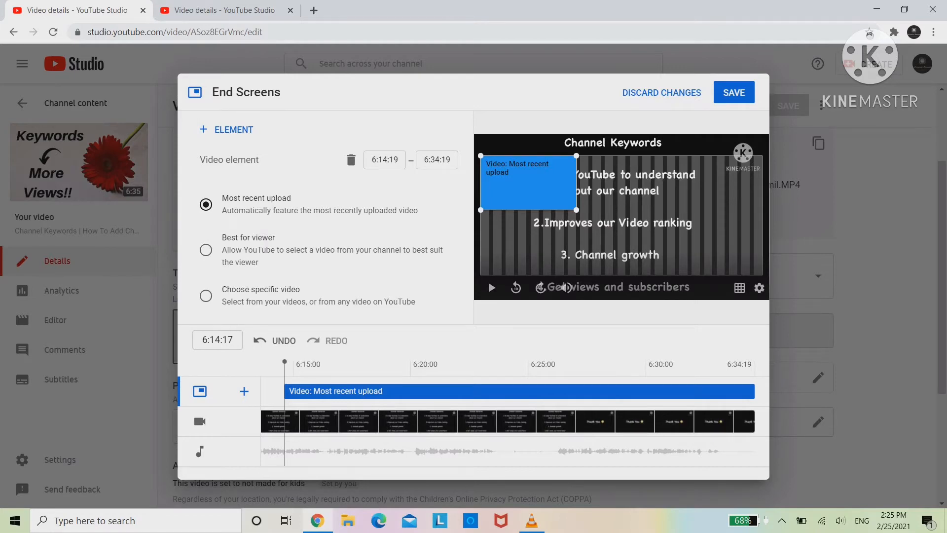
left_click(226, 129)
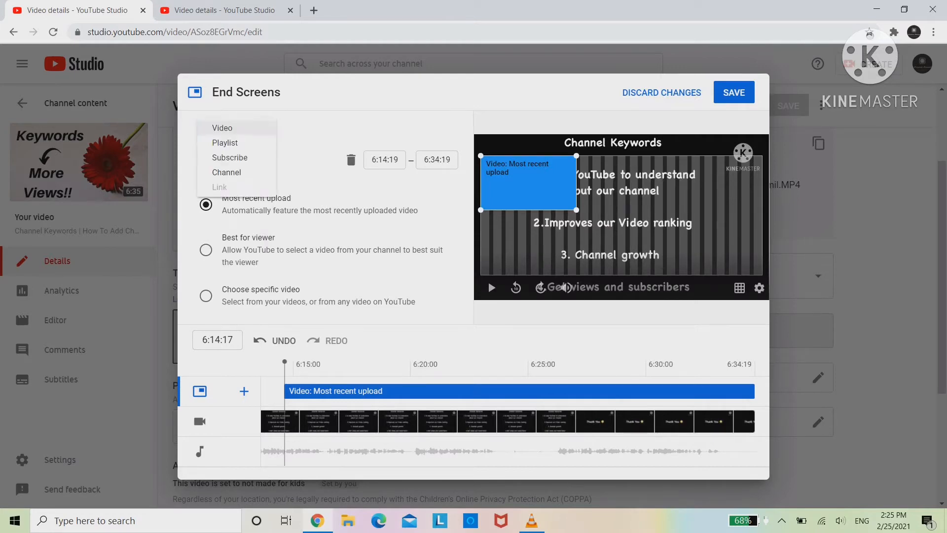
key("Escape")
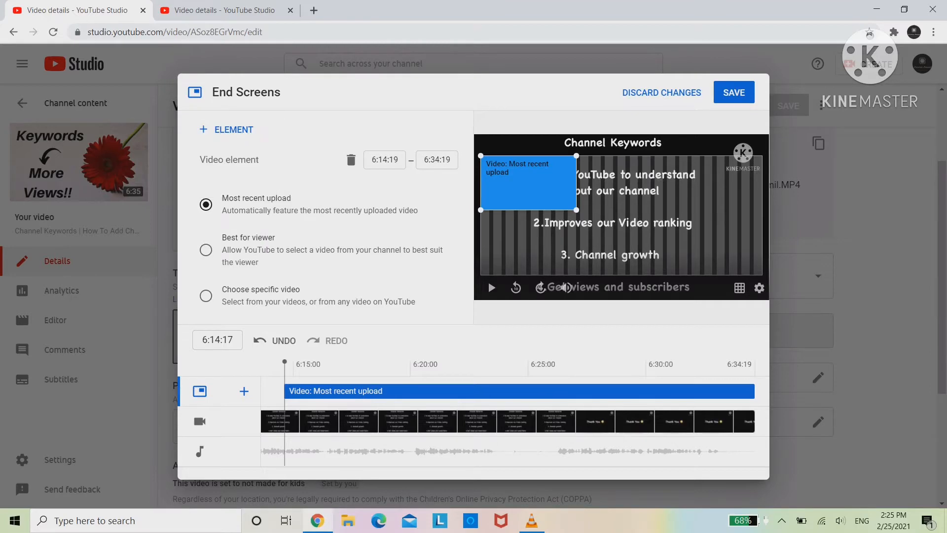
left_click(350, 160)
- Add a playlist element for the YouTube Series playlist and a Subscribe element to the end screen
left_click(226, 129)
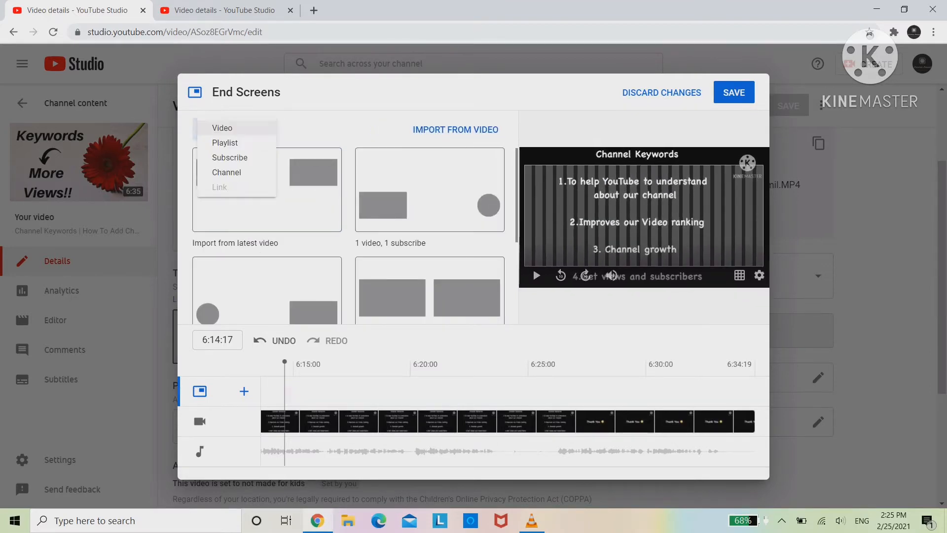
left_click(225, 143)
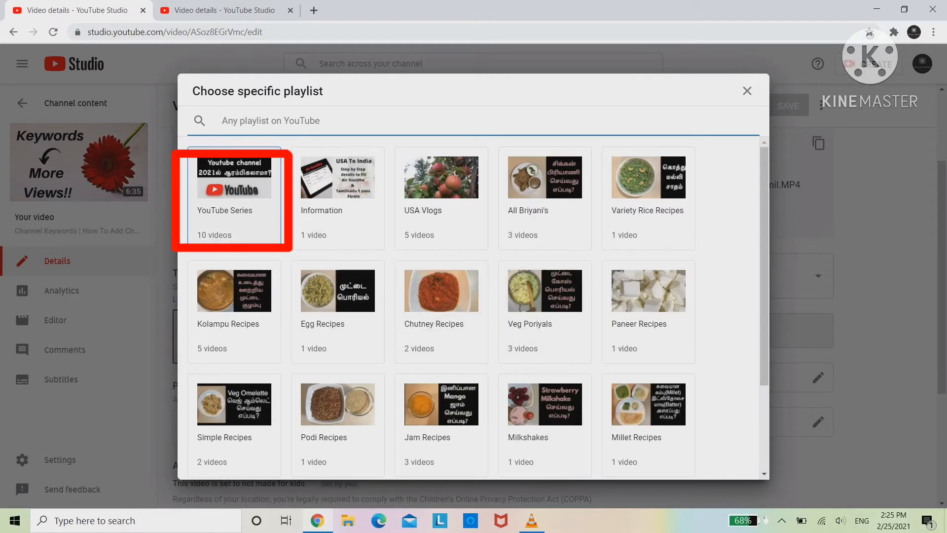
left_click(234, 197)
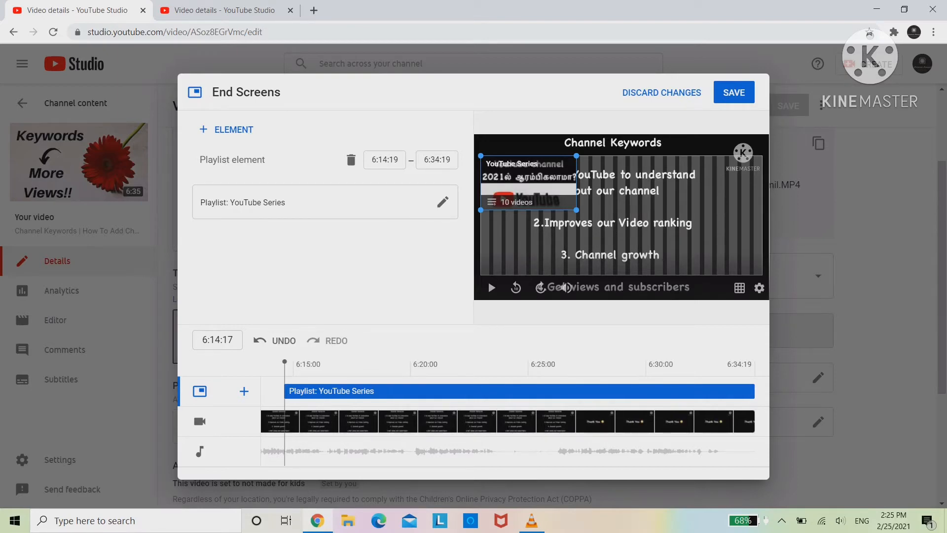
left_click(222, 129)
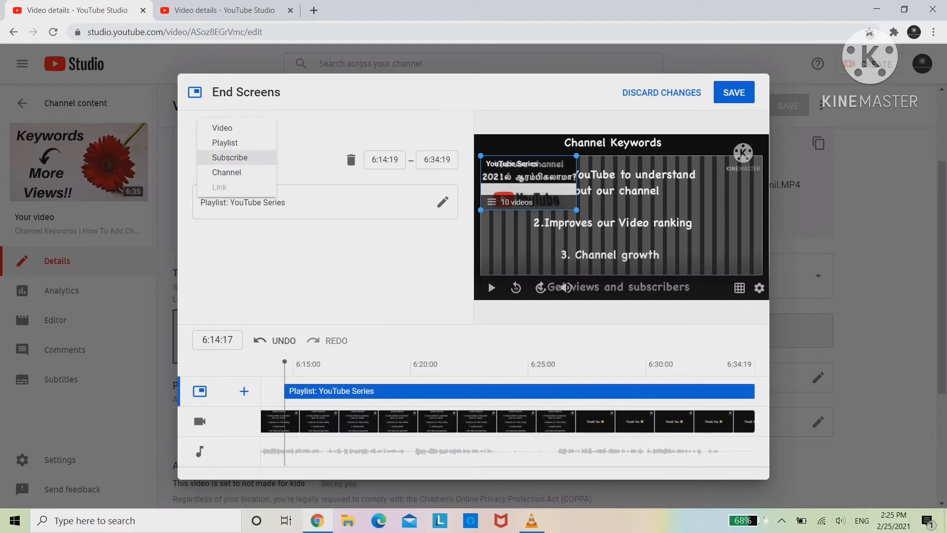
left_click(230, 157)
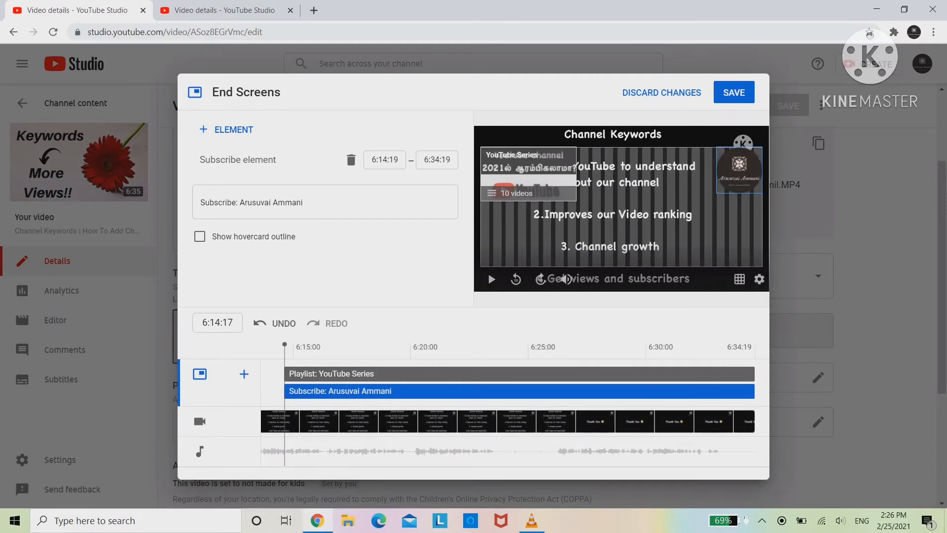
- Reposition the playlist and subscribe elements at opposite side edges of the video frame, around mid-height
left_click_drag(528, 173, 554, 203)
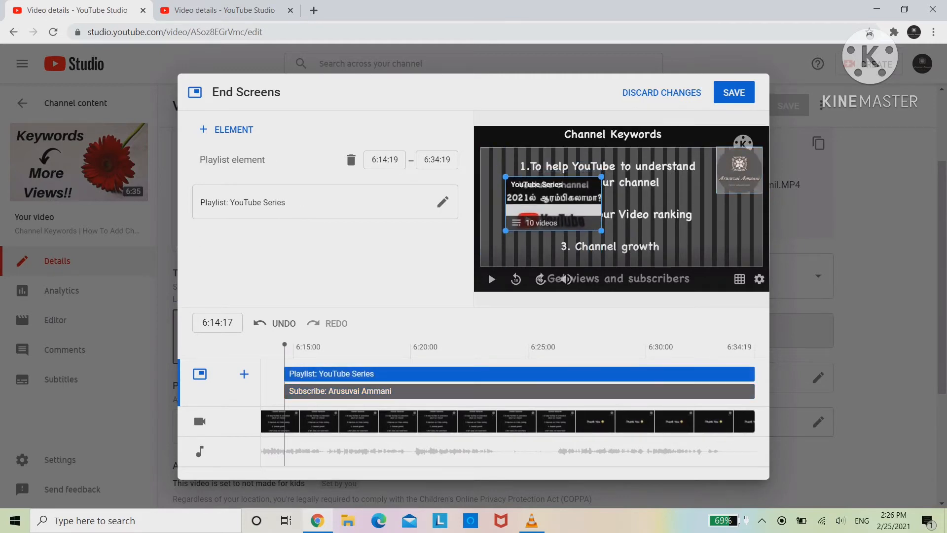
left_click_drag(739, 170, 670, 203)
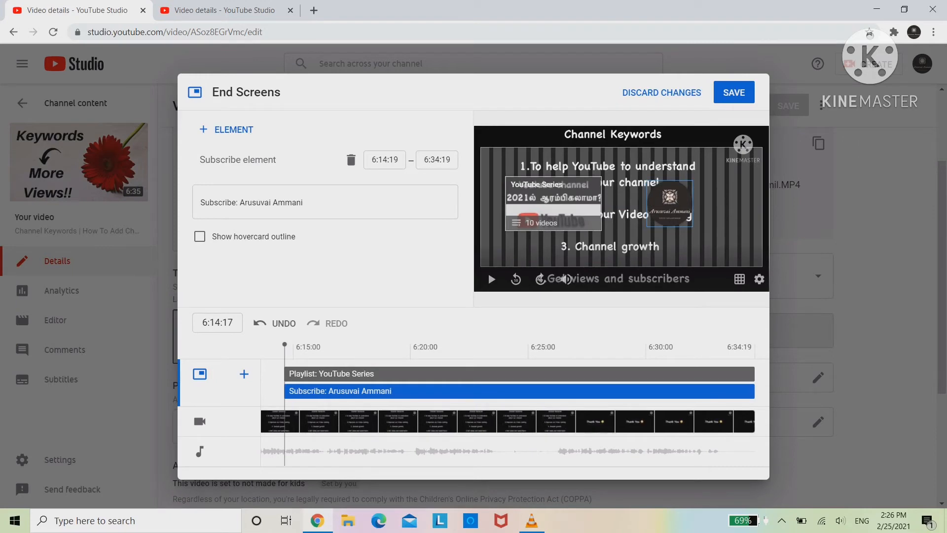
left_click_drag(670, 202, 715, 207)
left_click_drag(546, 199, 521, 207)
left_click_drag(715, 206, 739, 211)
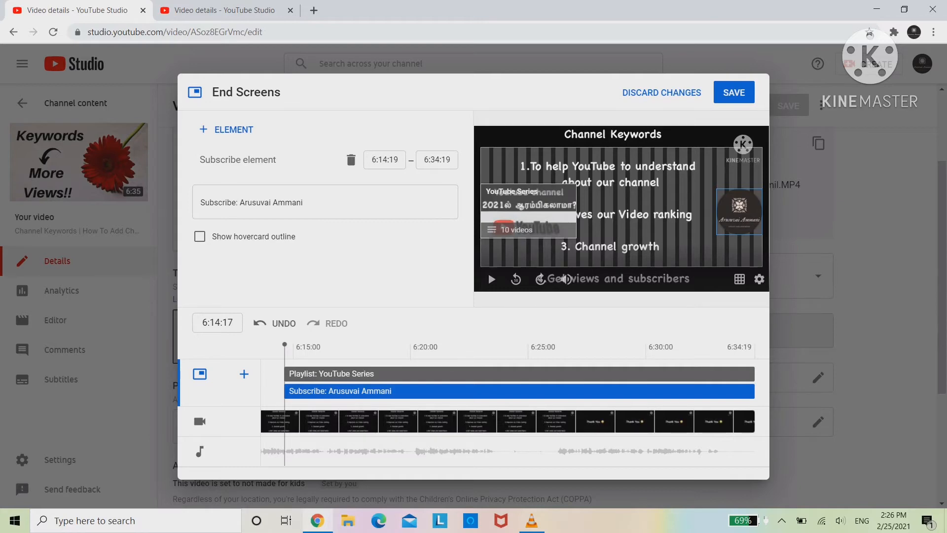
- Examine the channel chooser for a Channel element and the availability of the Link element, without adding either
left_click(226, 130)
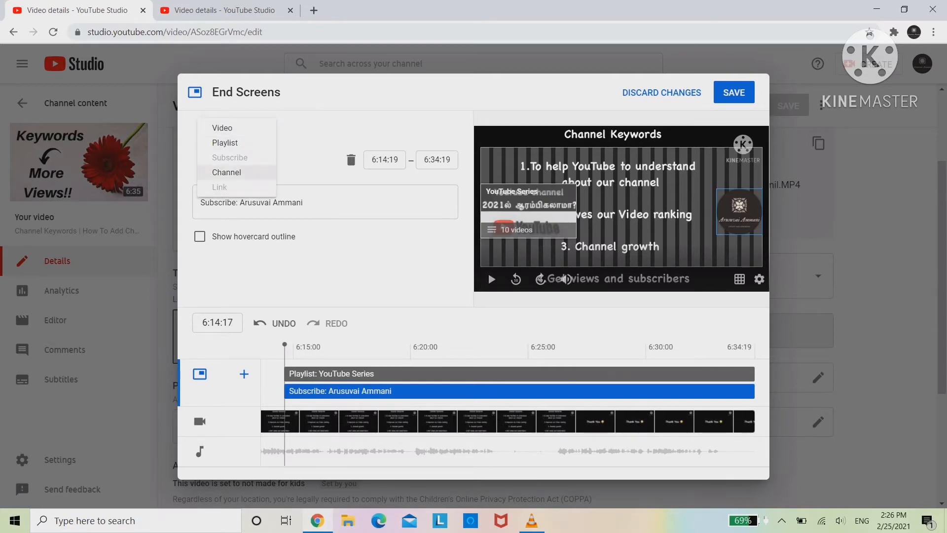
left_click(226, 172)
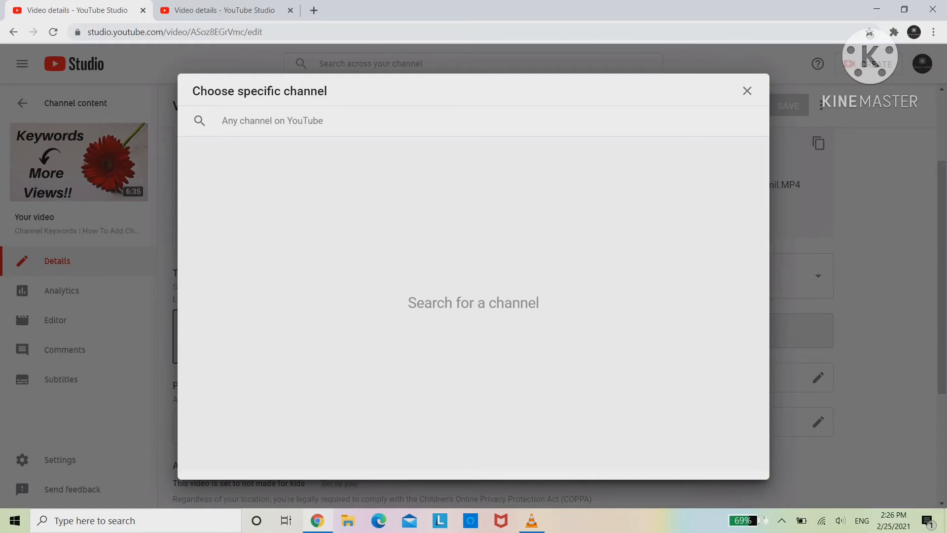
left_click(747, 91)
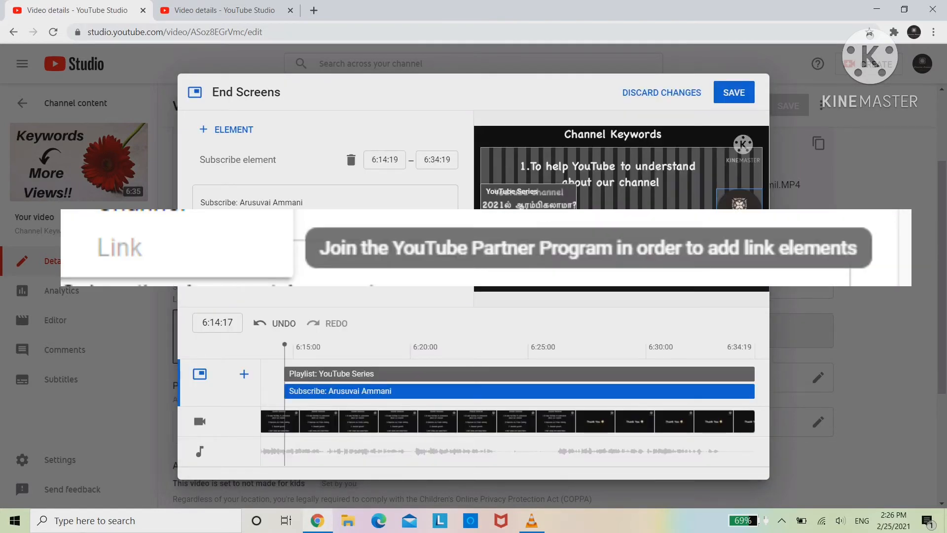
left_click(227, 129)
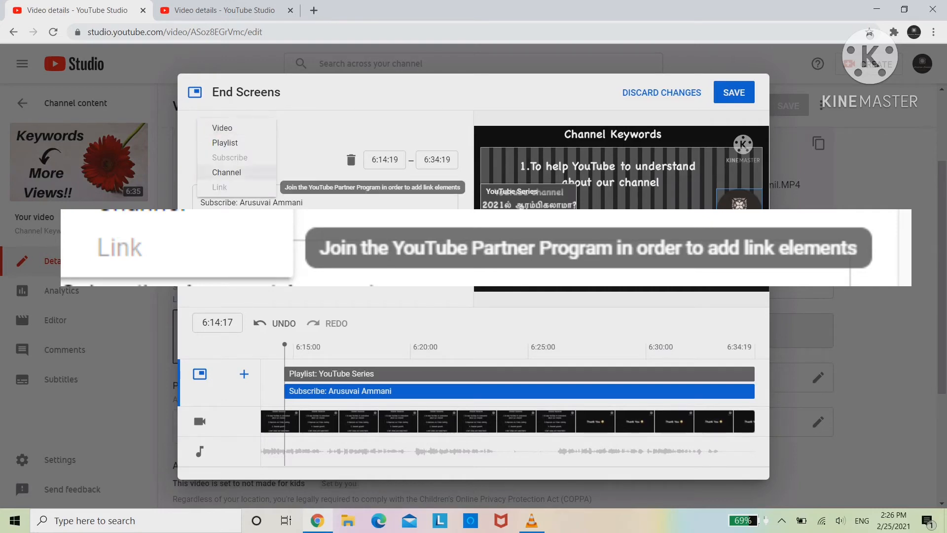
key("Escape")
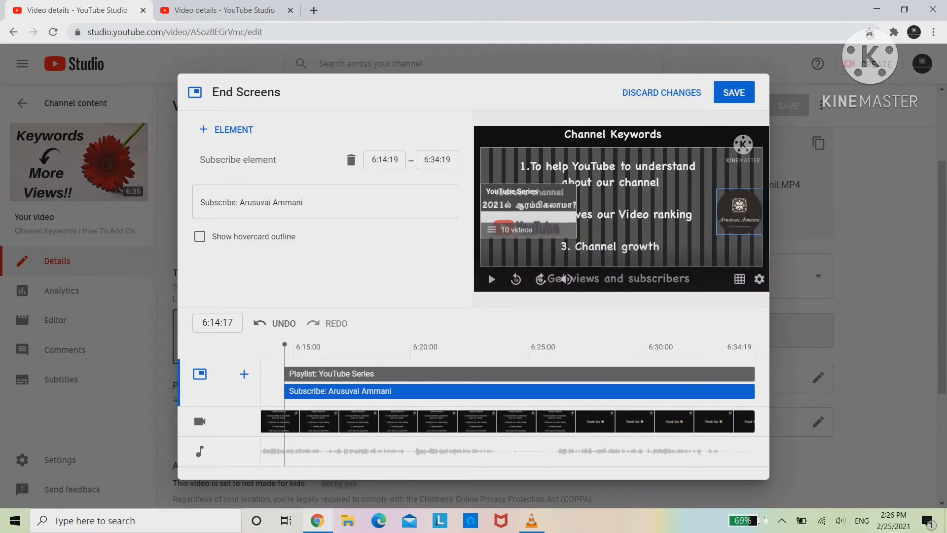
- Delete the subscribe and playlist elements from the end screen
left_click(350, 160)
left_click(351, 160)
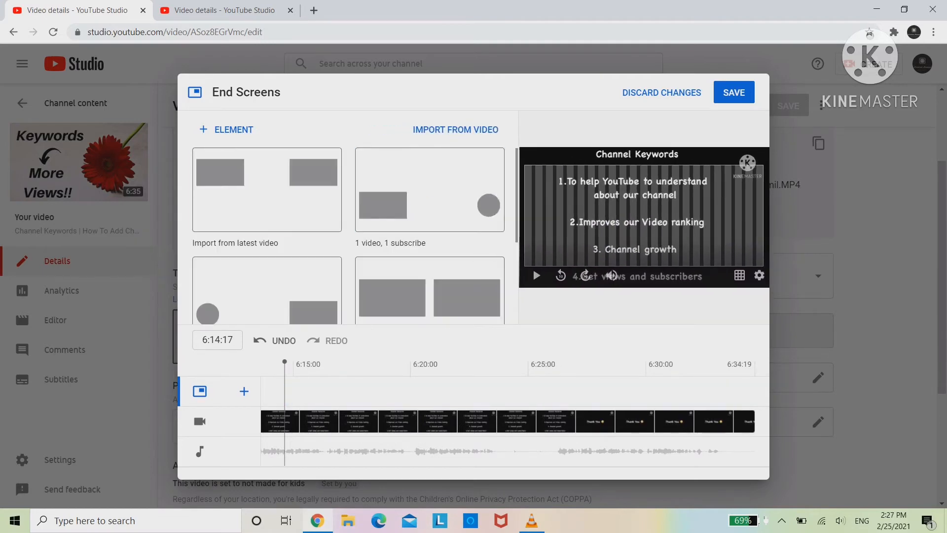
- Review the element types that can be added and the ready-made end screen templates
left_click(230, 130)
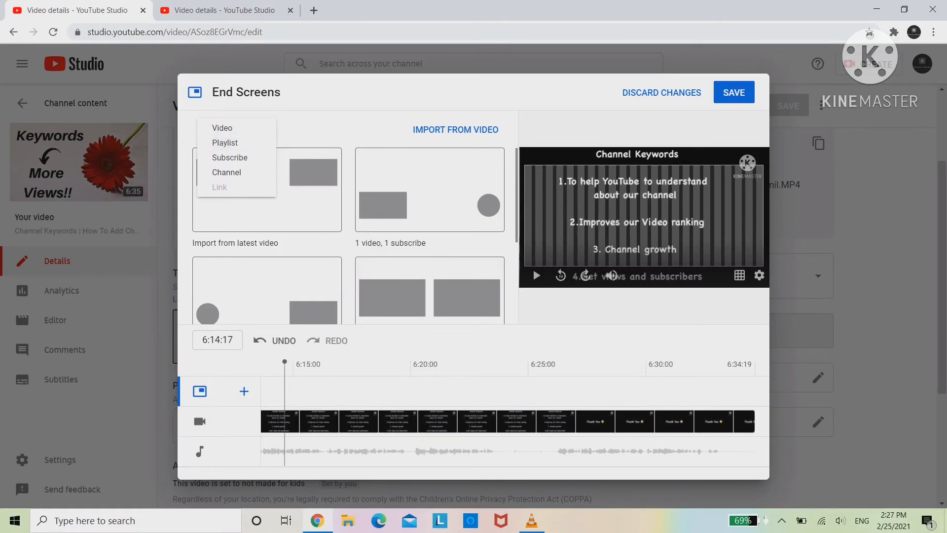
key("Escape")
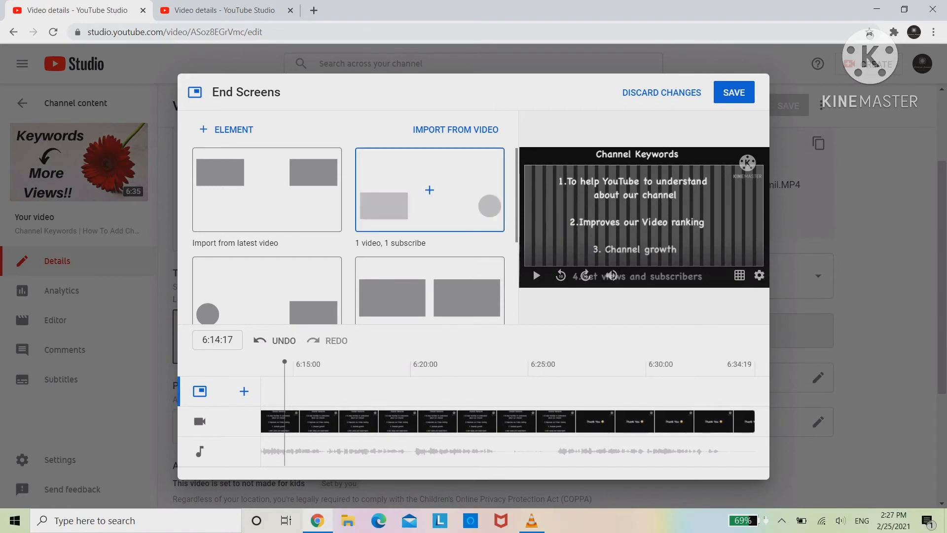
scroll(430, 276, "down", 3)
scroll(430, 277, "down", 1)
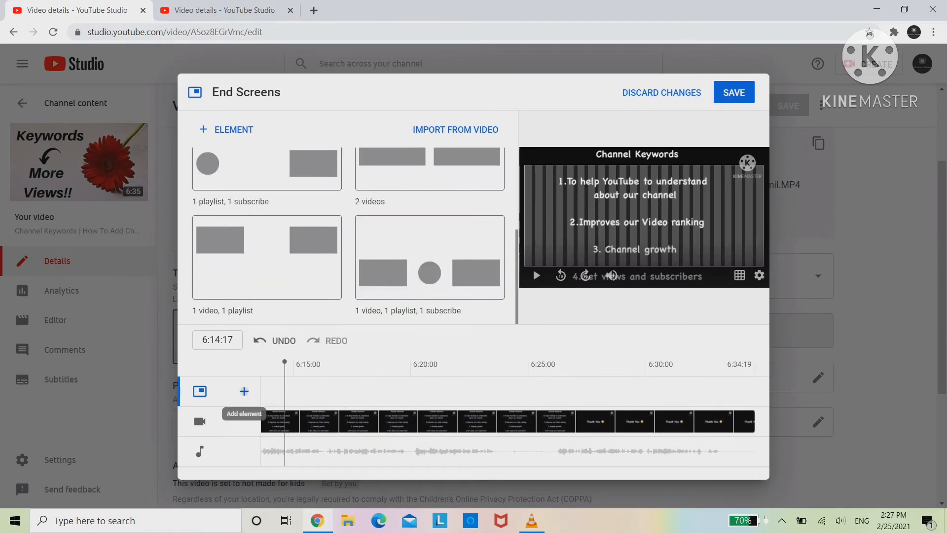
left_click(244, 391)
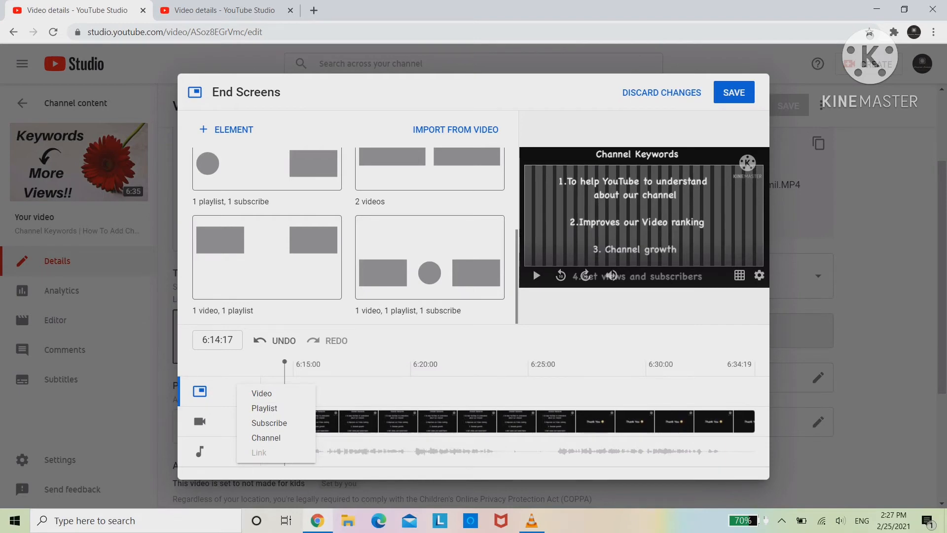
key("Escape")
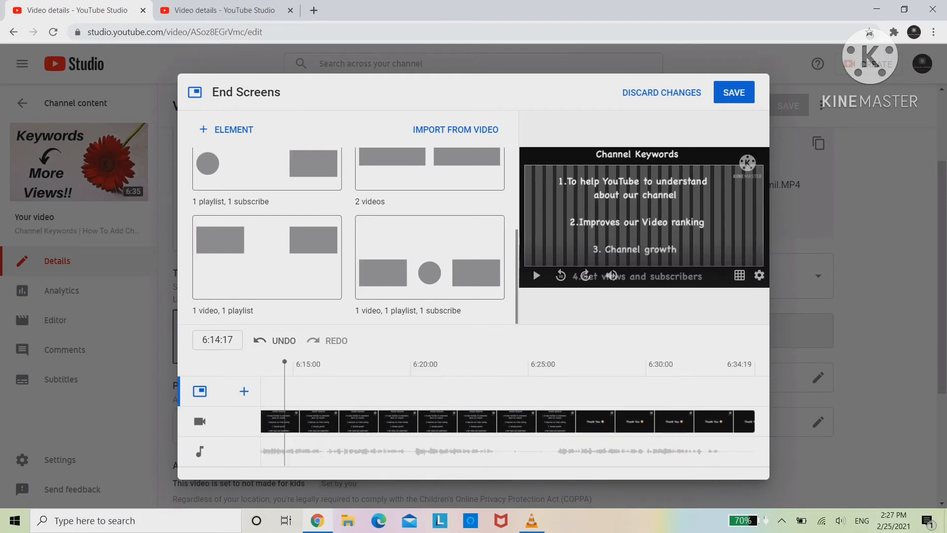
left_click(226, 129)
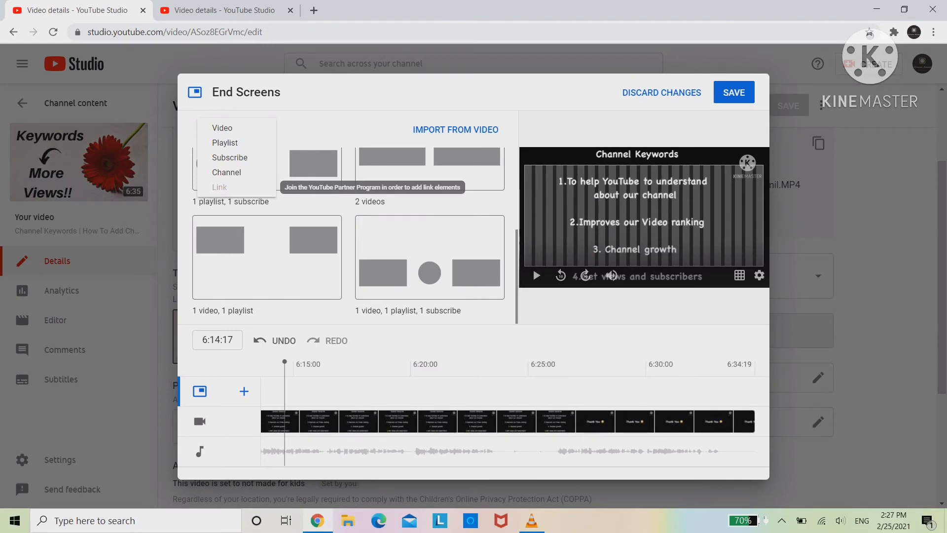
key("Escape")
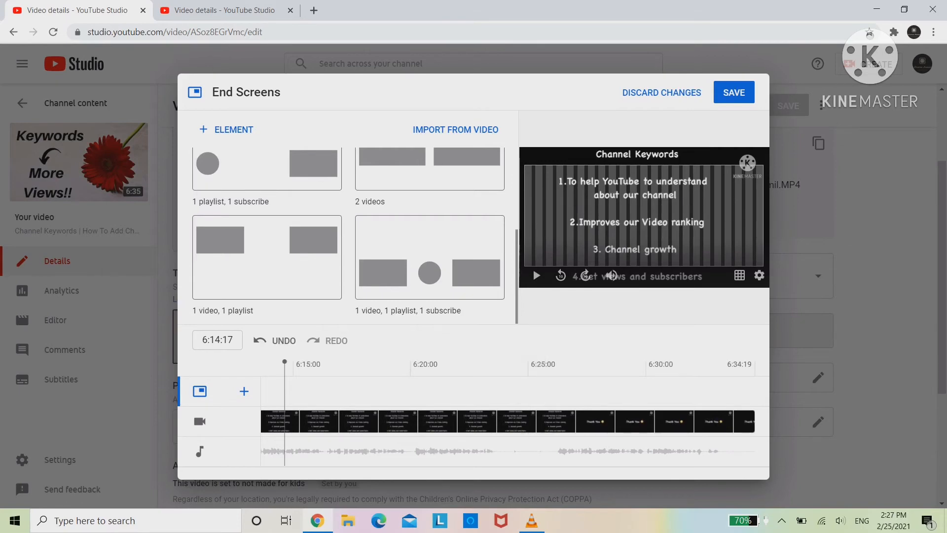
scroll(429, 299, "up", 3)
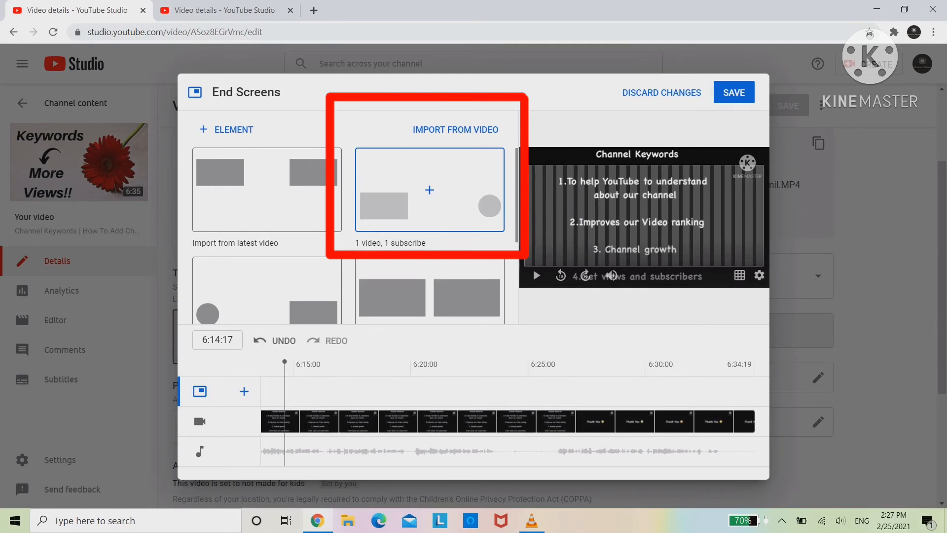
- Apply the "1 video, 1 subscribe" template and set its video element to the specific video "YouTube Videos End Screen Add" from the channel's own videos
left_click(430, 190)
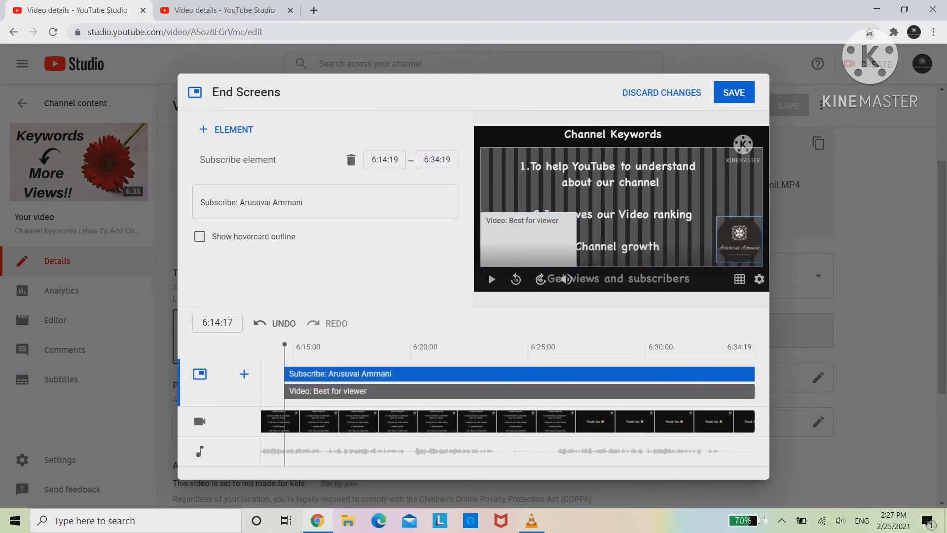
left_click(529, 240)
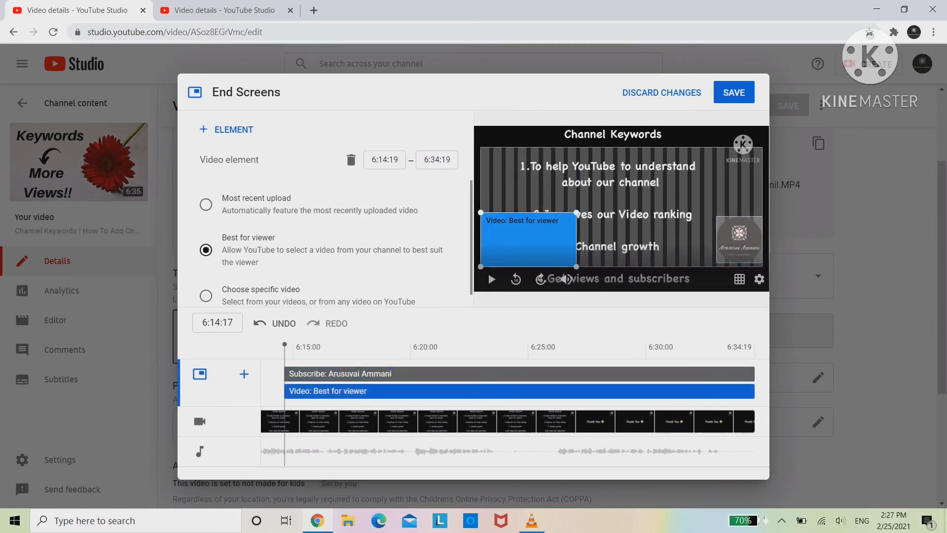
scroll(325, 222, "down", 1)
left_click(206, 283)
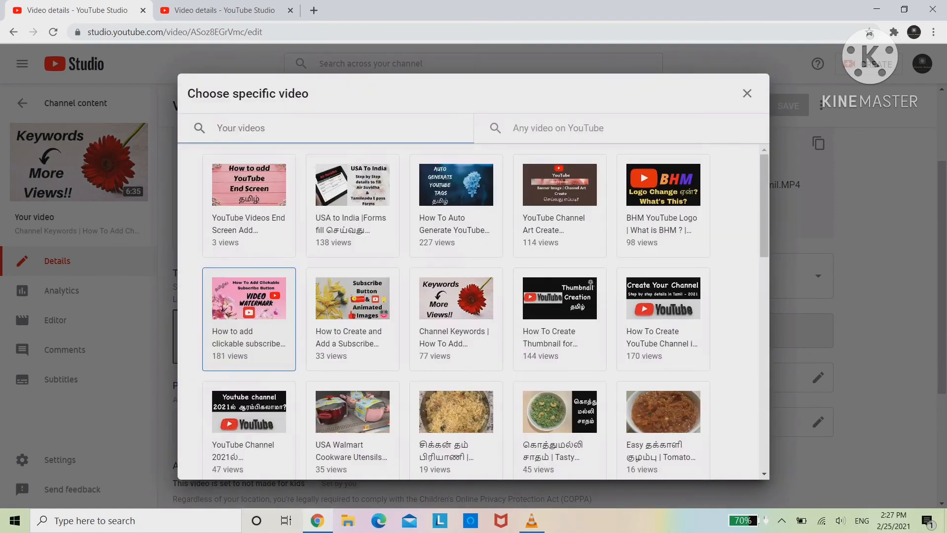
left_click(249, 205)
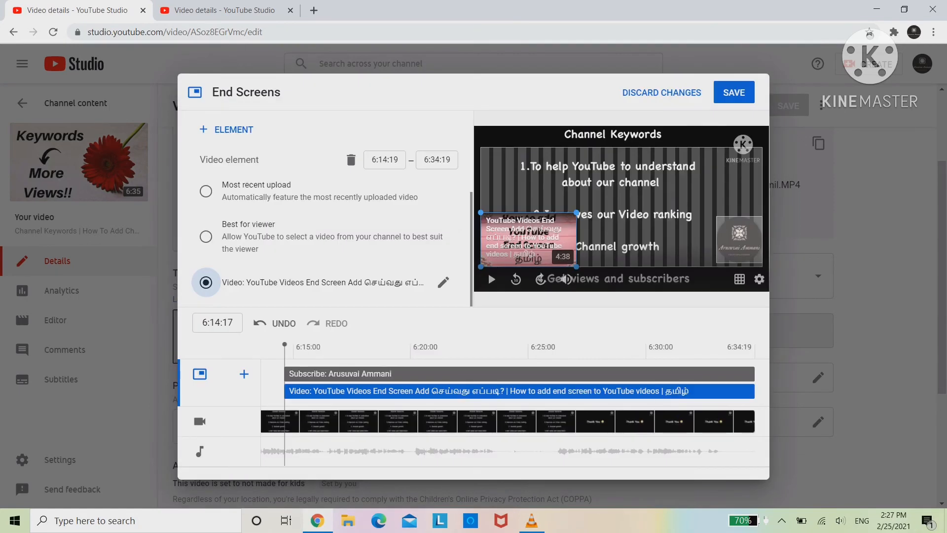
- Show the hovercard outline for the subscribe element and save the end screen
left_click(739, 240)
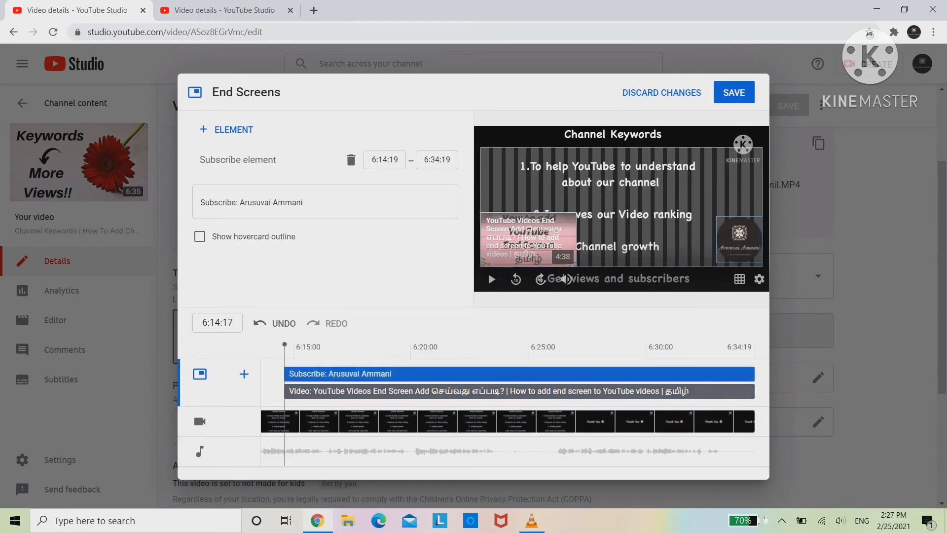
left_click(200, 237)
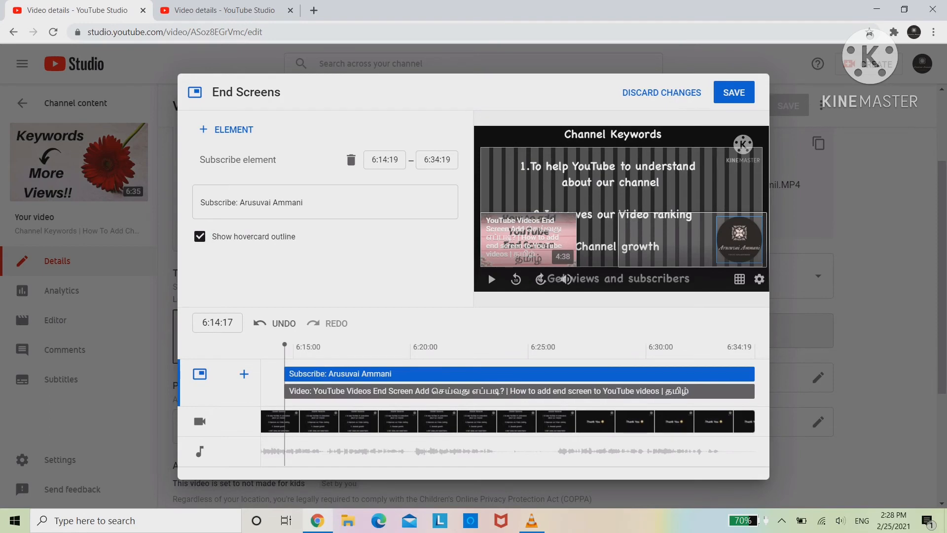
left_click(734, 92)
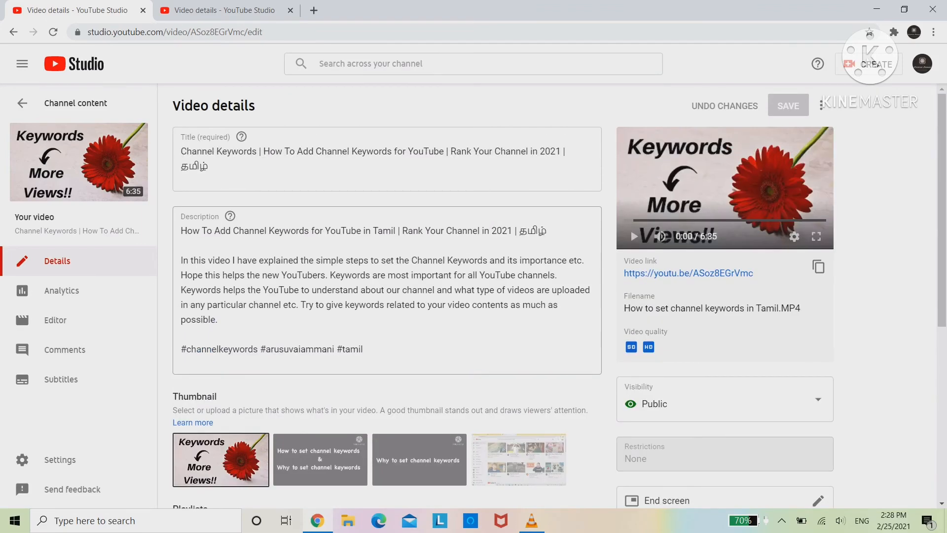
- Play the published Channel Keywords video on YouTube from about 6:11 and examine its end screen elements, including the subscribe element's hovercard
triple_click(375, 152)
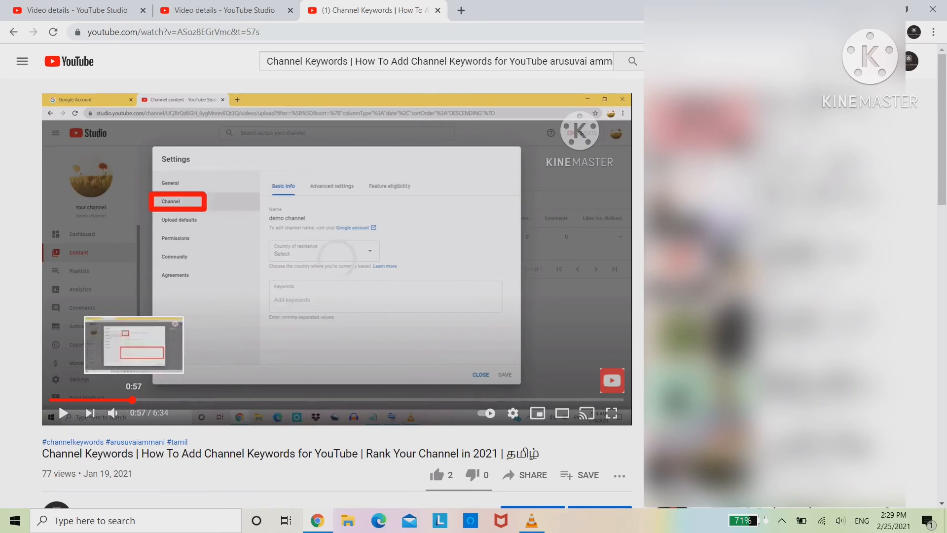
left_click_drag(133, 399, 589, 398)
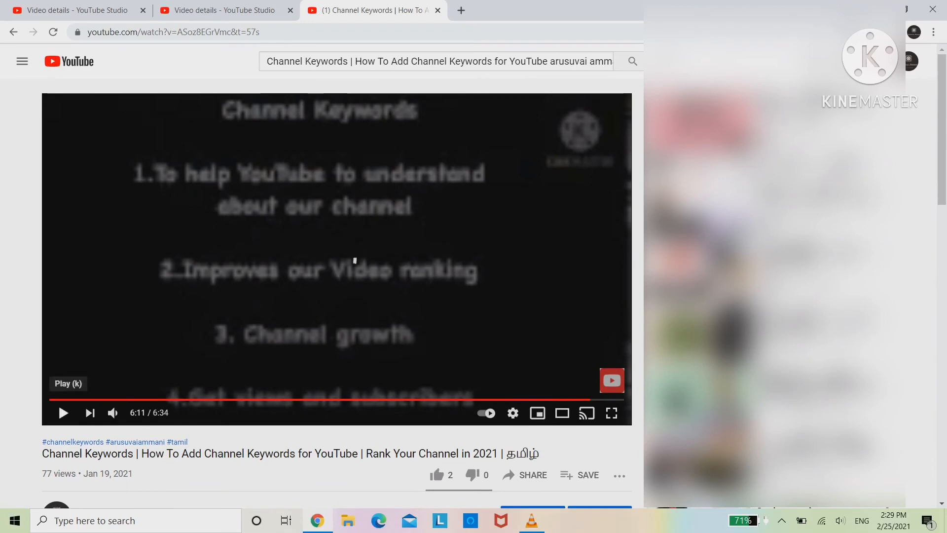
left_click(64, 412)
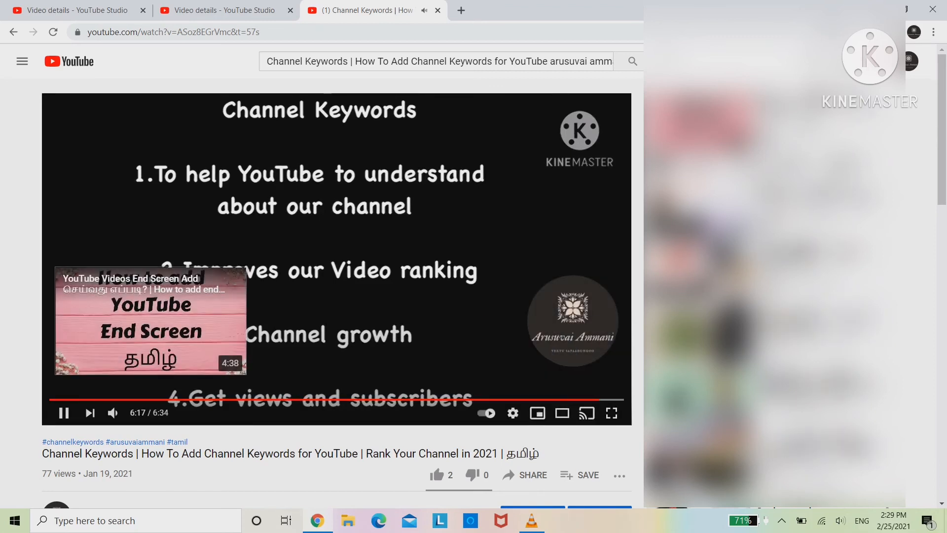
mouse_move(573, 321)
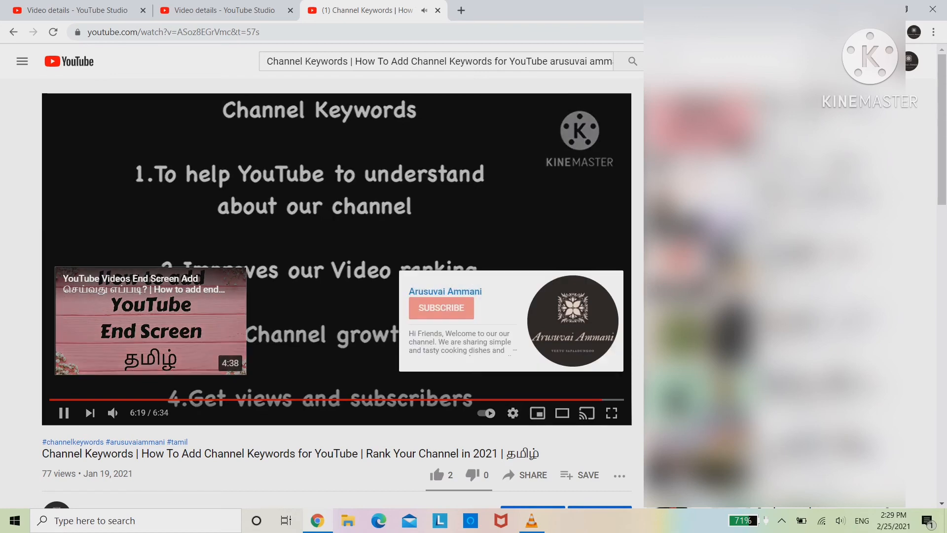